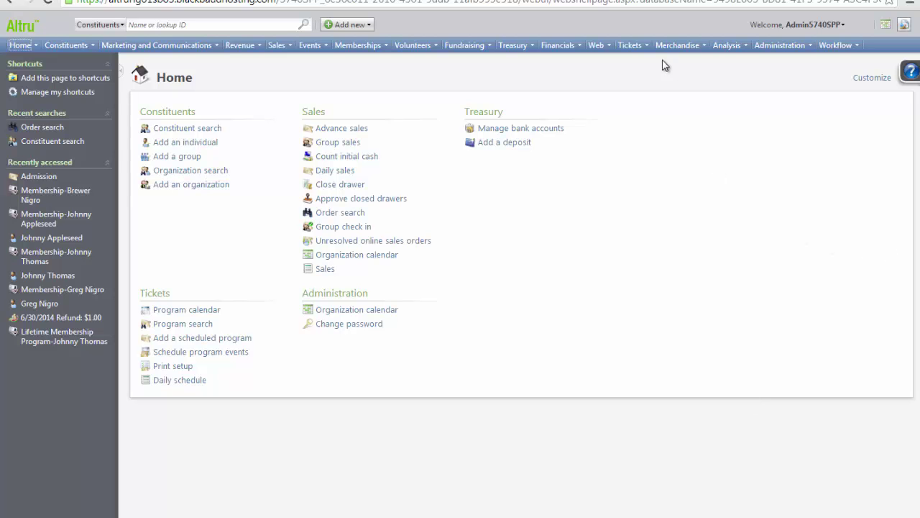
- Go through Tickets and Discounts and promotions to the Ticket and merchandise discounts list
click(630, 46)
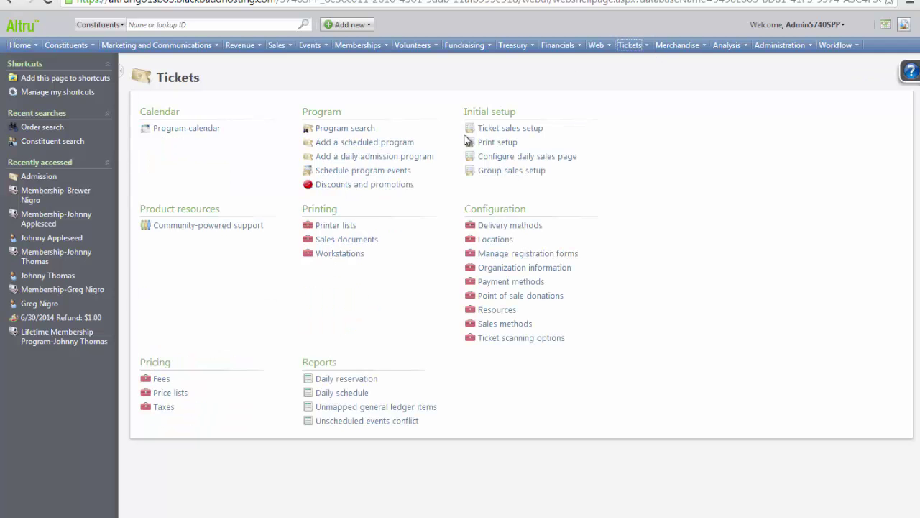
click(388, 185)
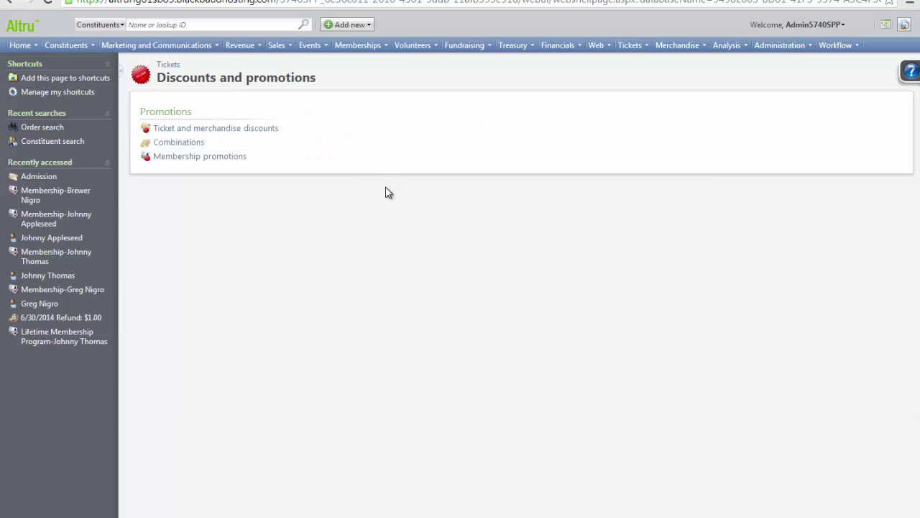
click(273, 133)
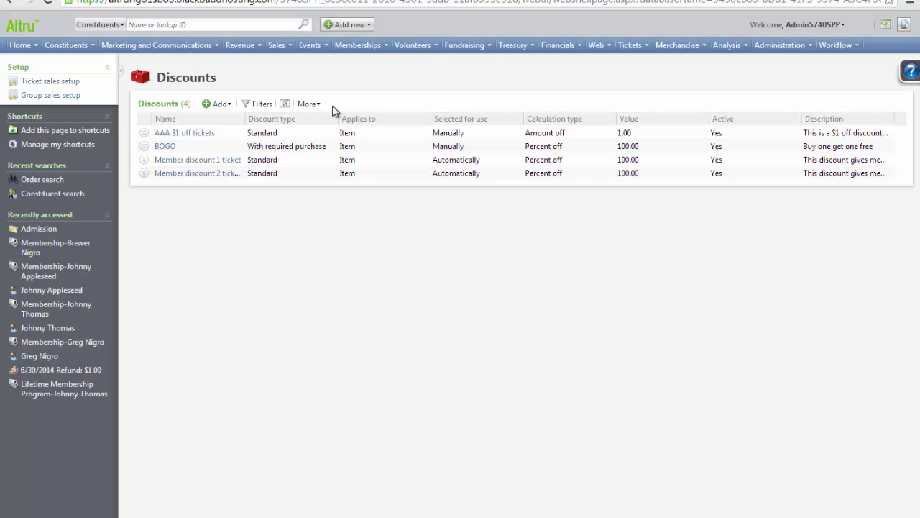
- Add a new Standard discount and place the cursor in its Name field
click(233, 109)
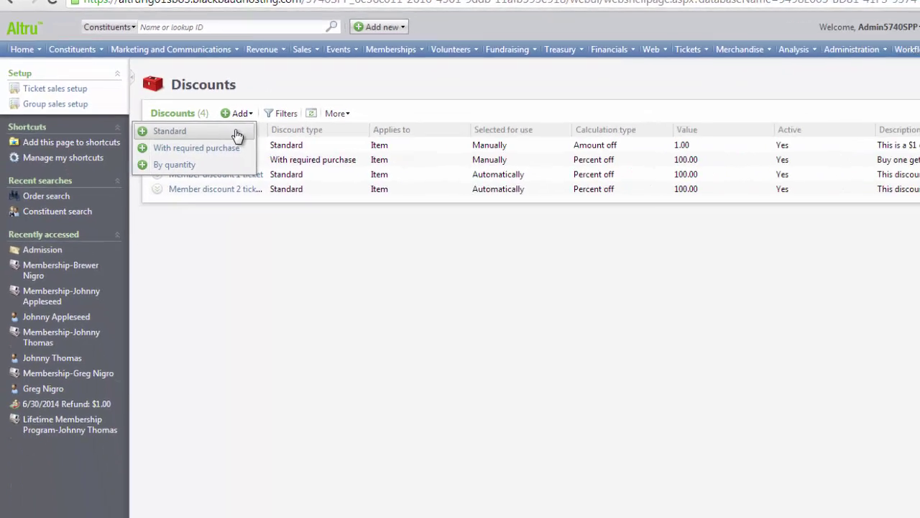
click(237, 132)
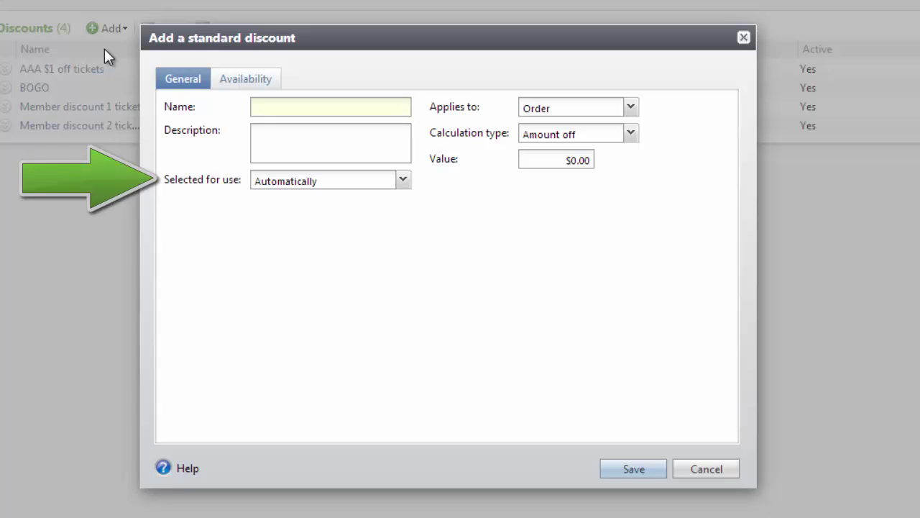
click(257, 107)
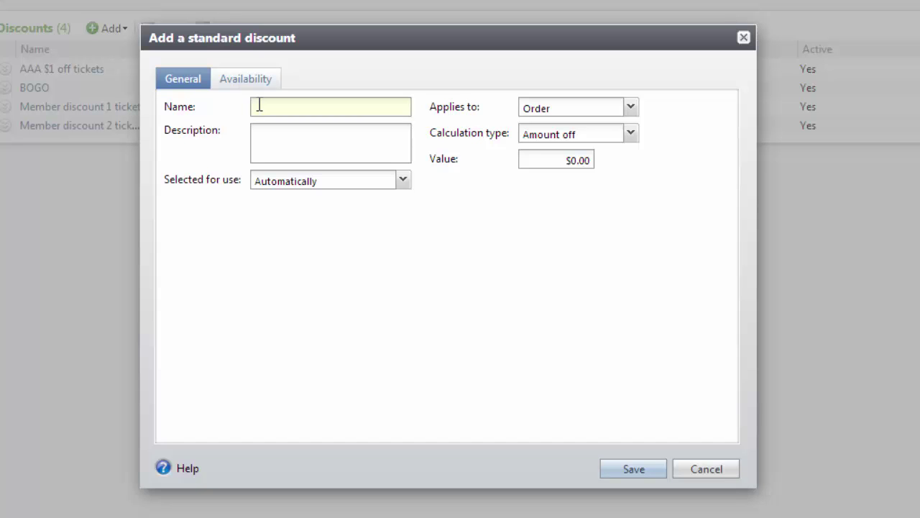
- Name the discount '$5 off Admission on Saturday', applied to items as amount off, excluding merchandise
text($5 off Admission on Saturday)
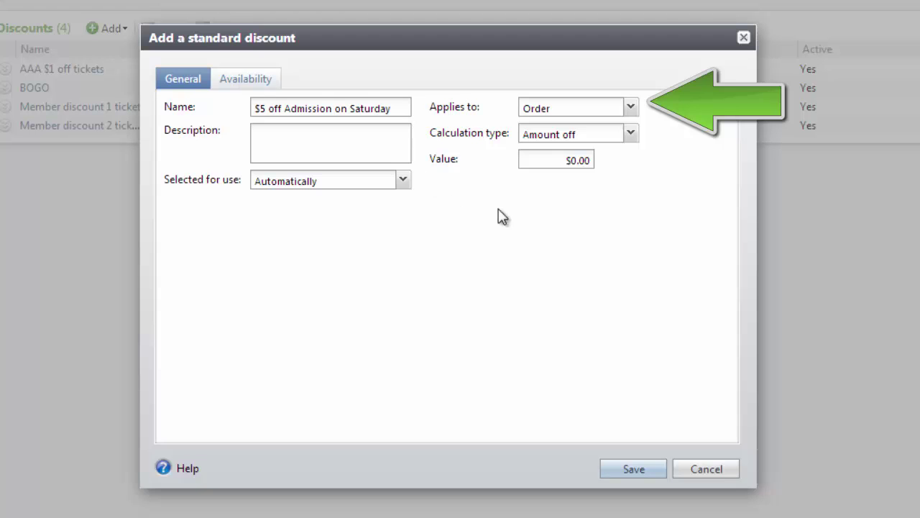
click(631, 108)
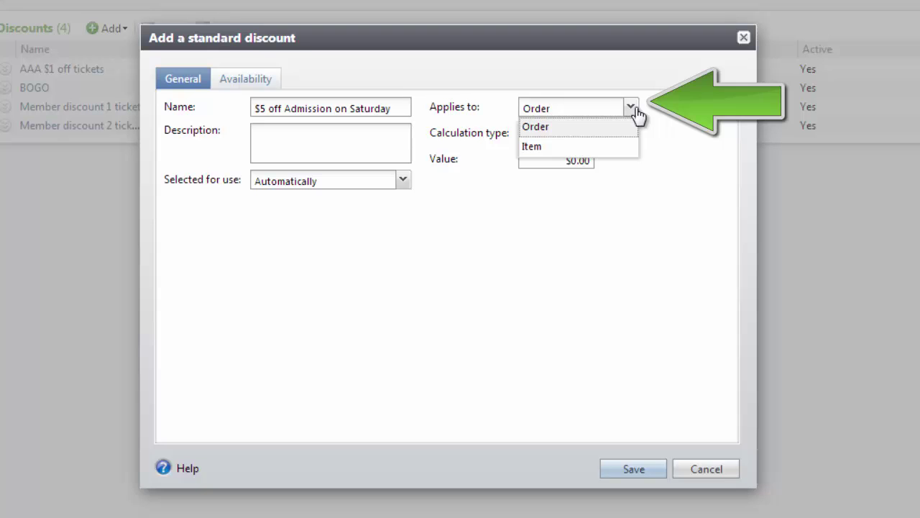
click(587, 144)
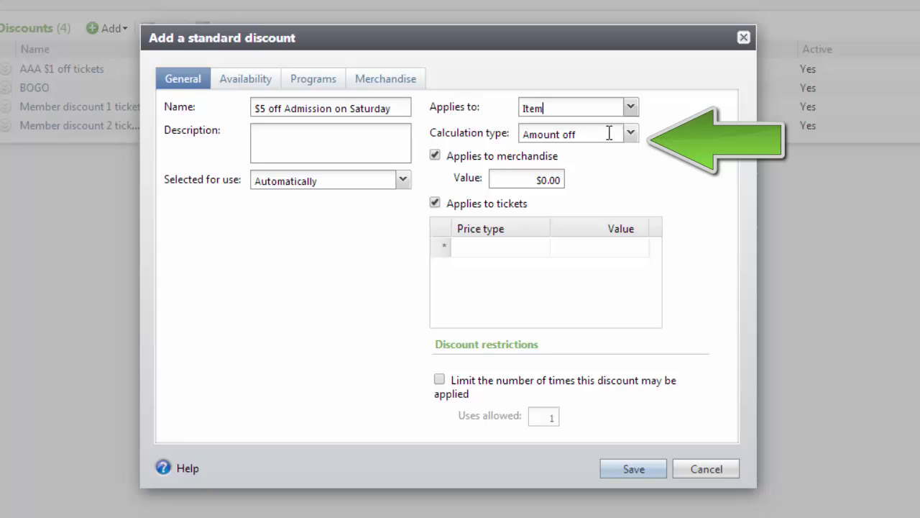
click(630, 134)
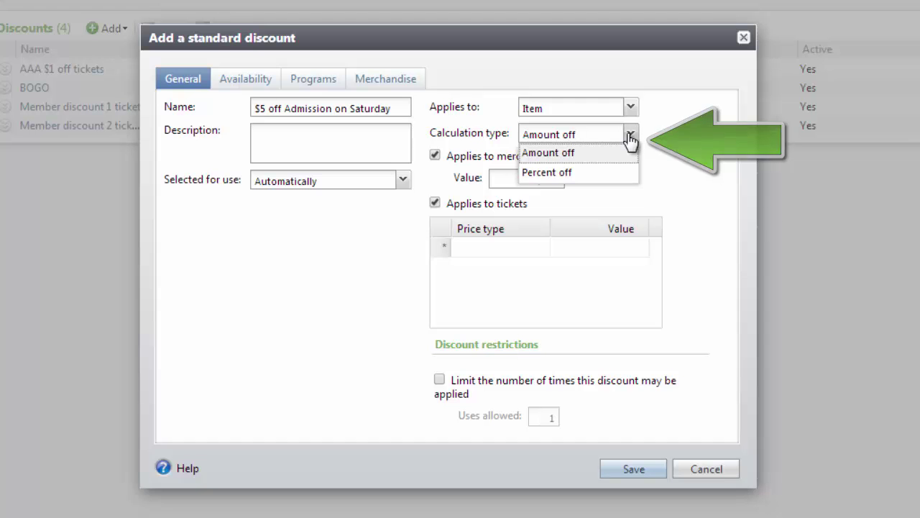
click(630, 153)
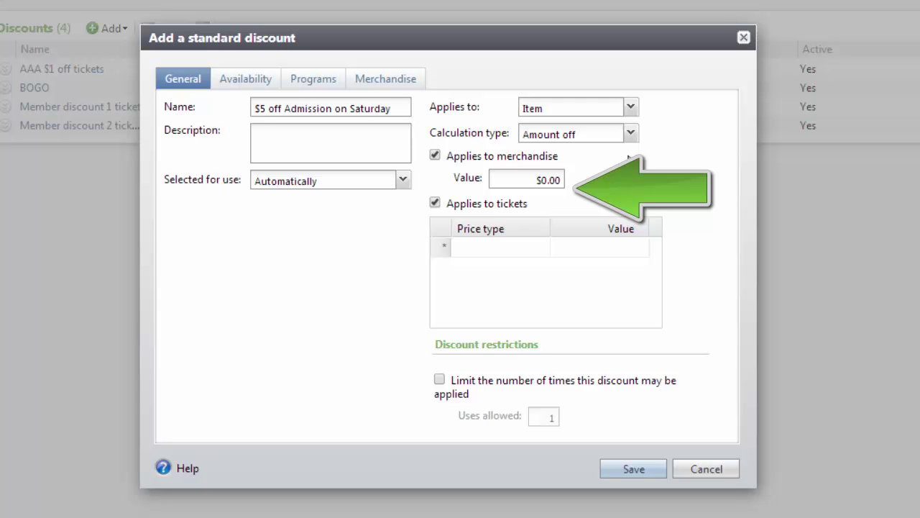
click(436, 156)
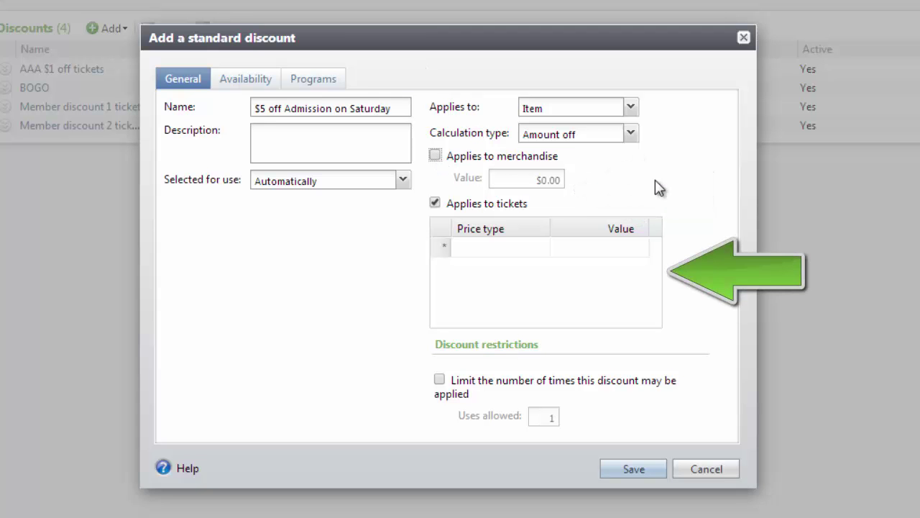
- Add an <any price type> ticket row with a $5.00 discount value
click(541, 249)
click(541, 249)
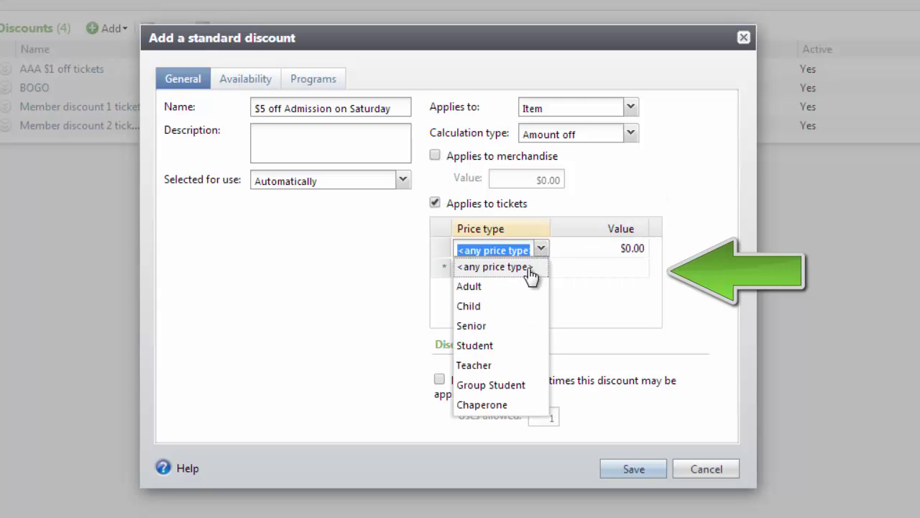
click(535, 268)
click(623, 252)
text(5)
key(Tab)
key(Escape)
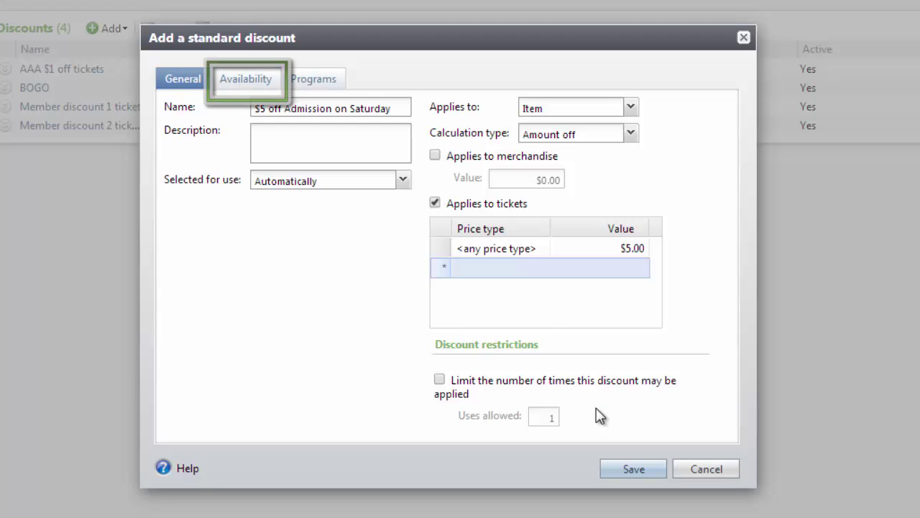
click(271, 88)
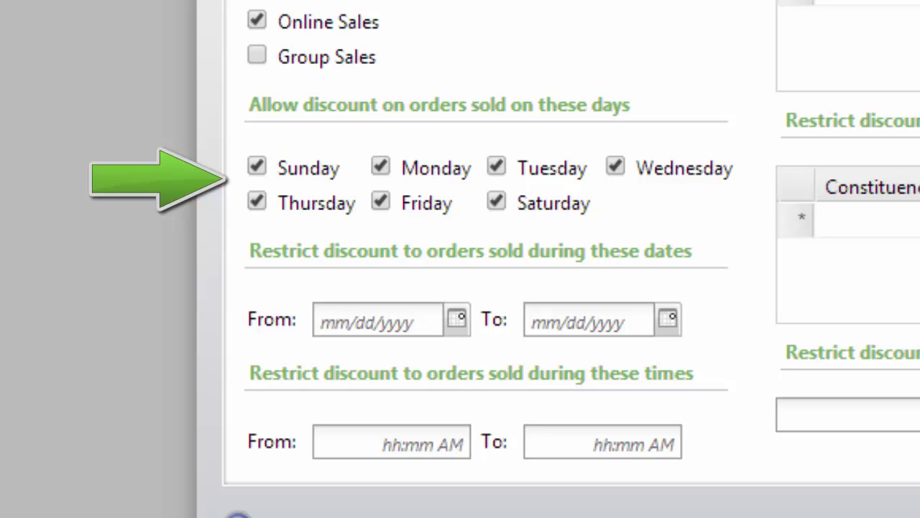
- Uncheck Sunday through Friday so the discount is available on Saturday only
click(258, 168)
click(393, 164)
click(381, 202)
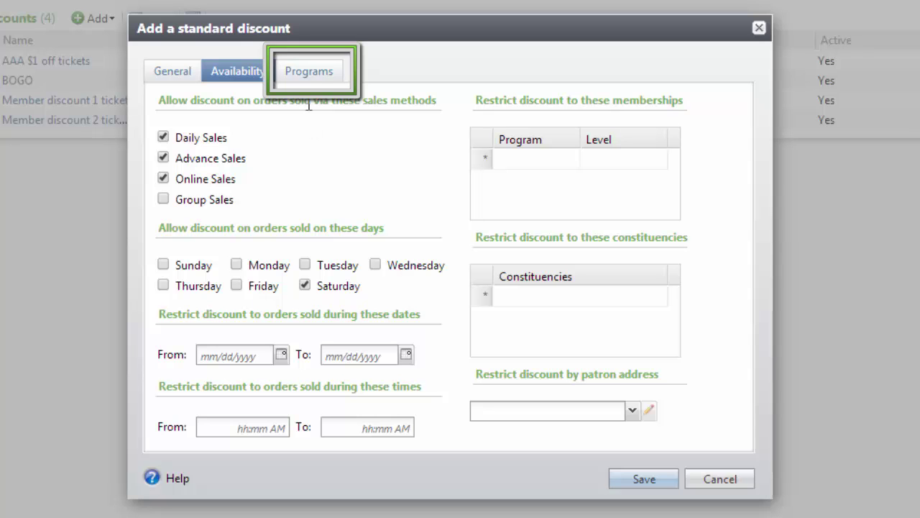
- Confirm Admission is the covered program, save the discount, and return to the Discounts list
click(309, 72)
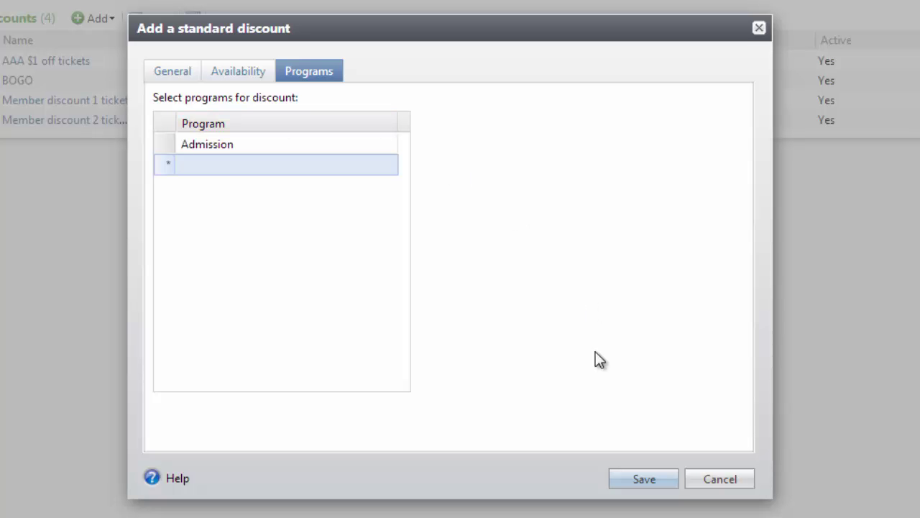
click(665, 478)
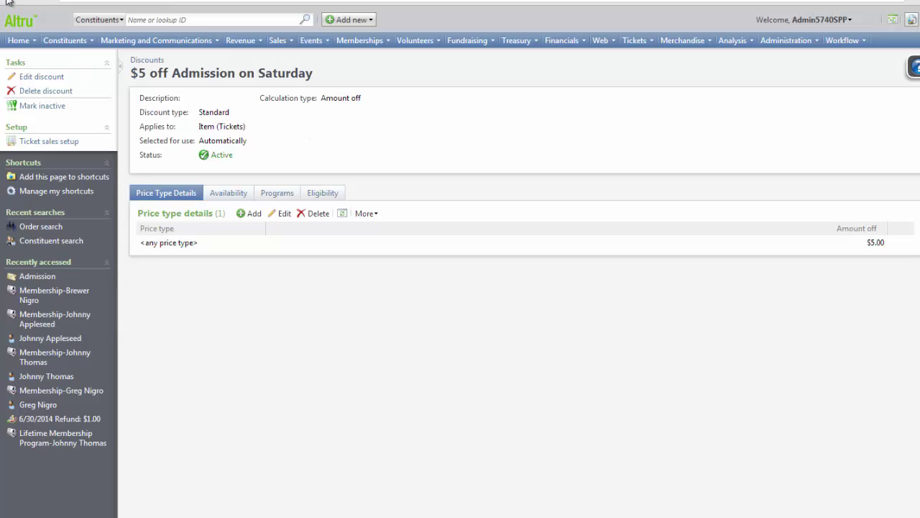
click(147, 59)
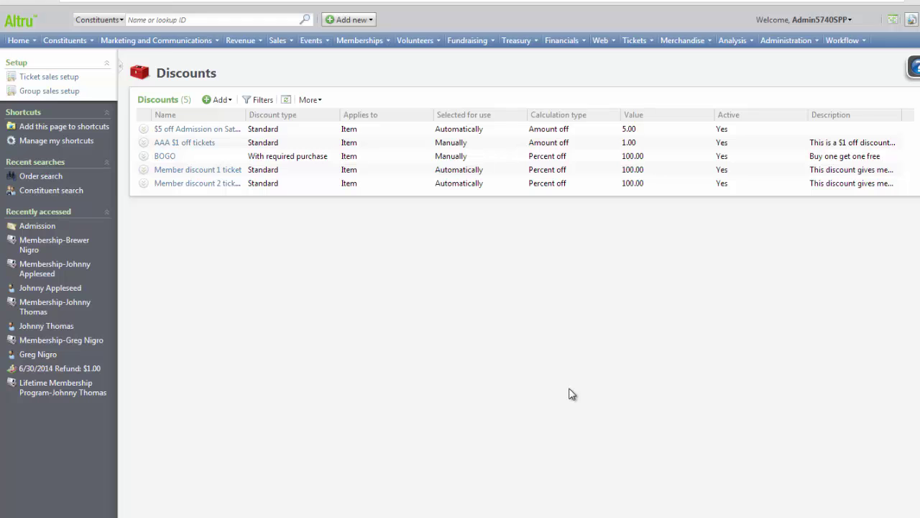
- Add a discount of type With required purchase and click into its Name field
click(230, 100)
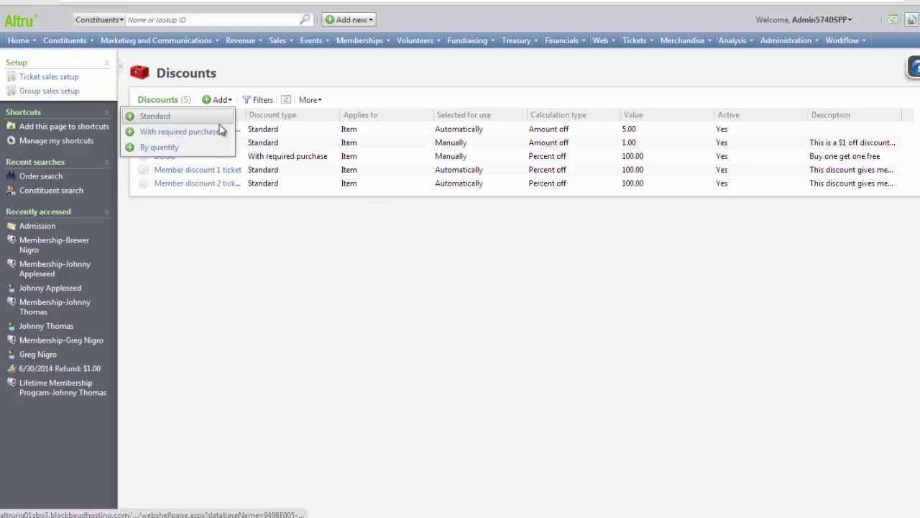
click(215, 134)
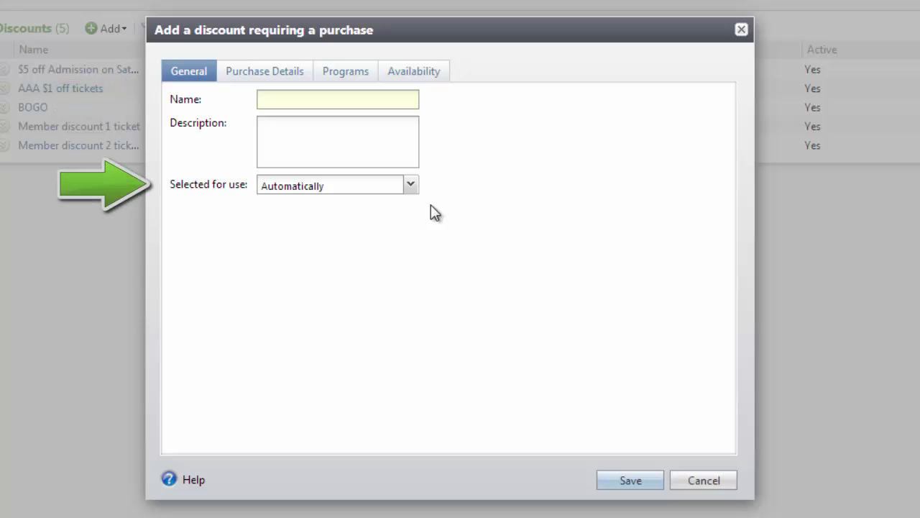
click(350, 100)
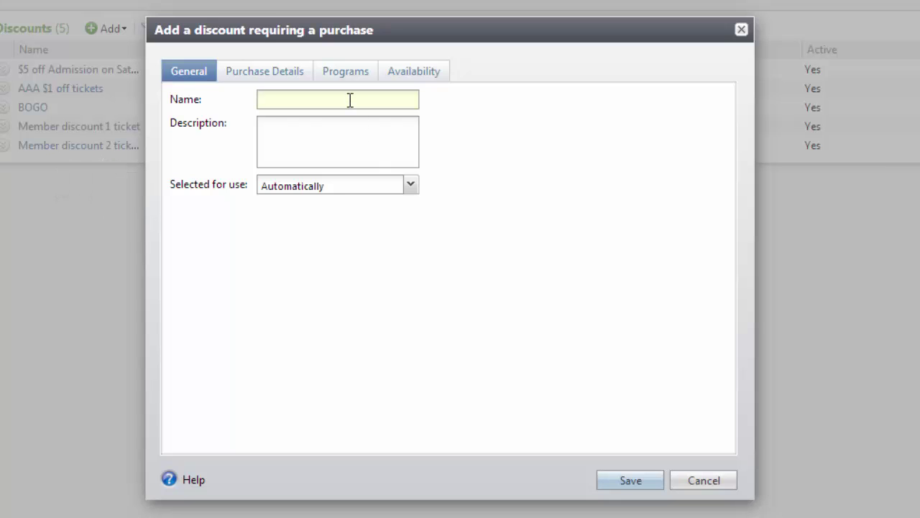
- Name the discount 'Buy 1 get $5 off second ticket' and show its Purchase Details
text(Buy 1 get $5 off second ticket)
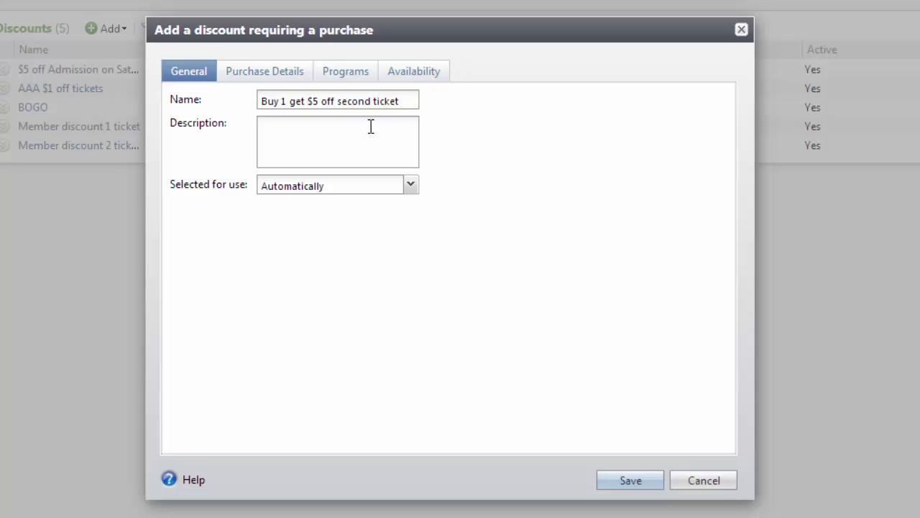
click(305, 87)
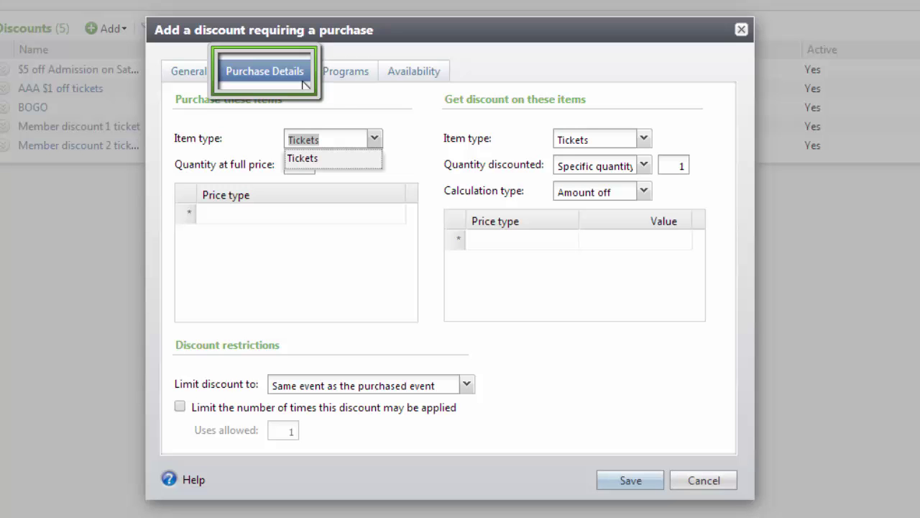
- Require one ticket of any price type and give $5.00 off another any-price-type ticket
click(368, 122)
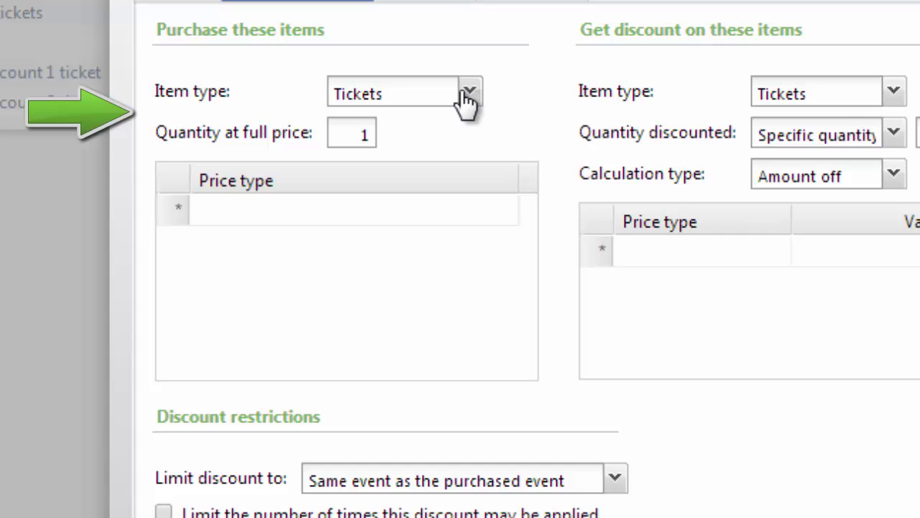
click(469, 92)
click(469, 92)
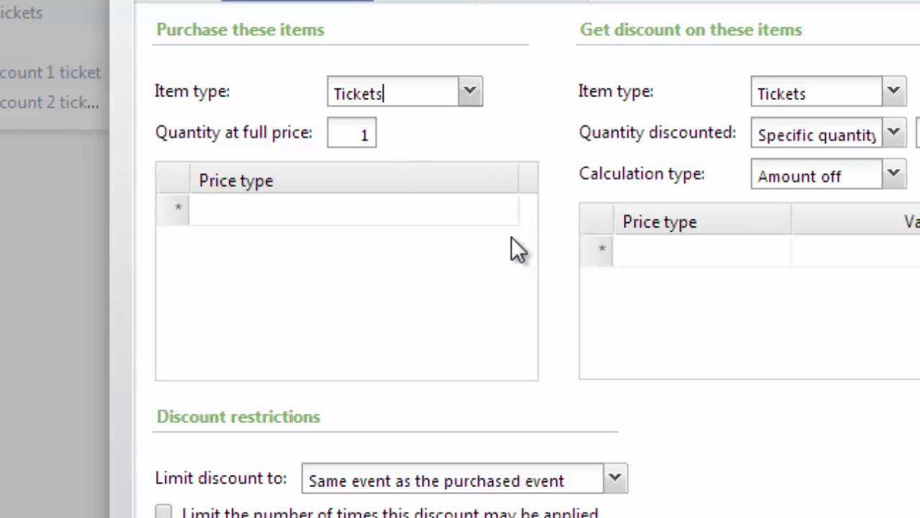
click(505, 211)
click(349, 240)
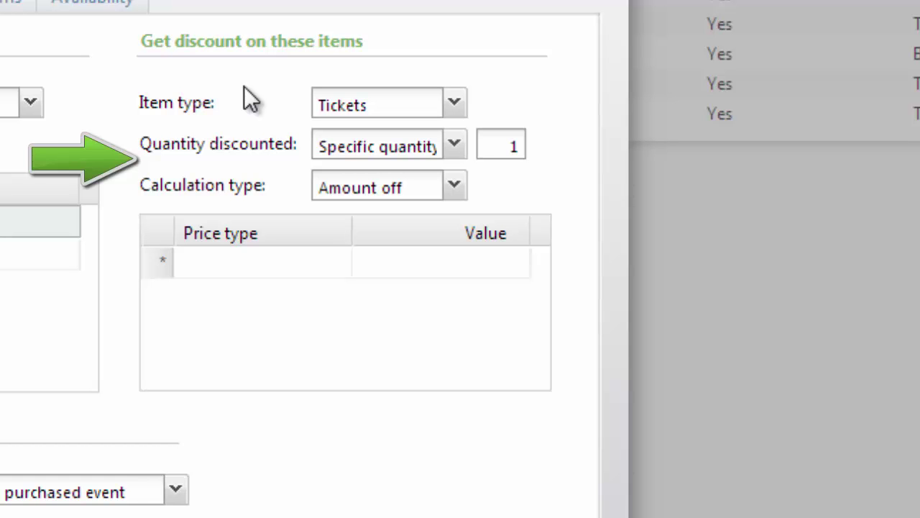
click(335, 263)
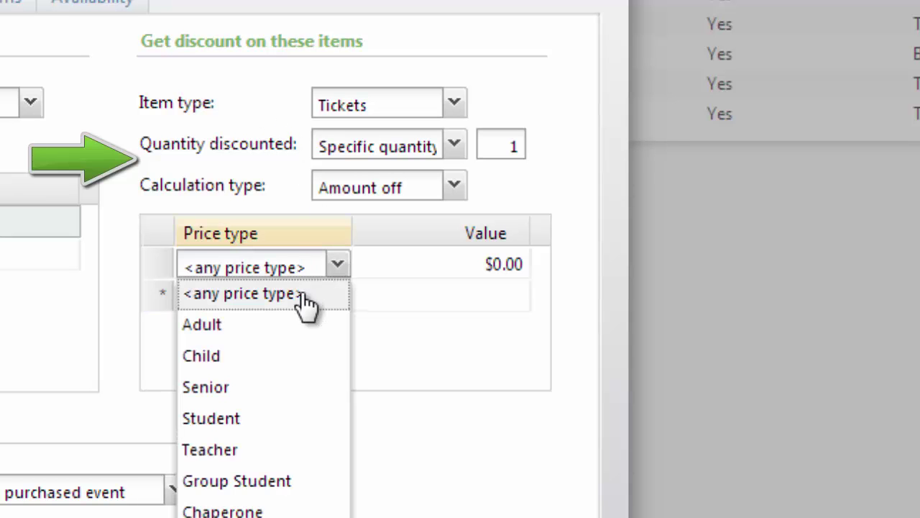
click(306, 295)
click(487, 264)
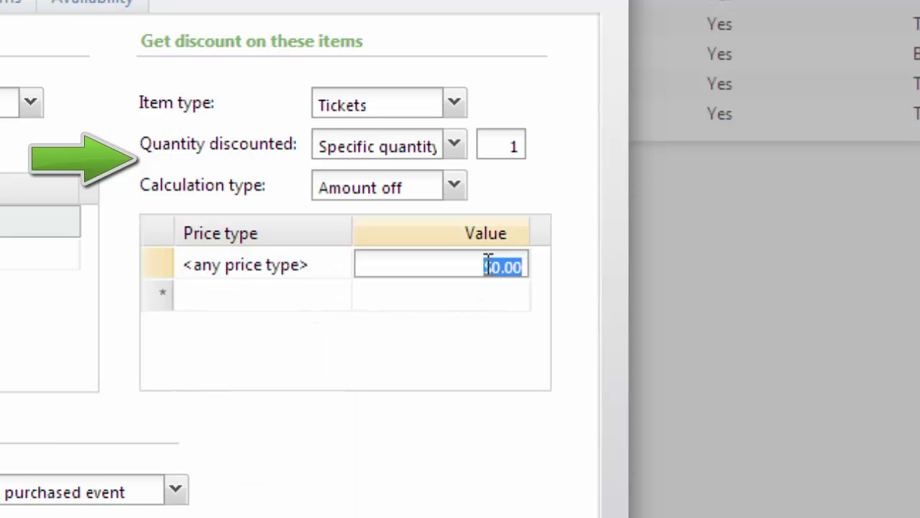
text(5)
key(Return)
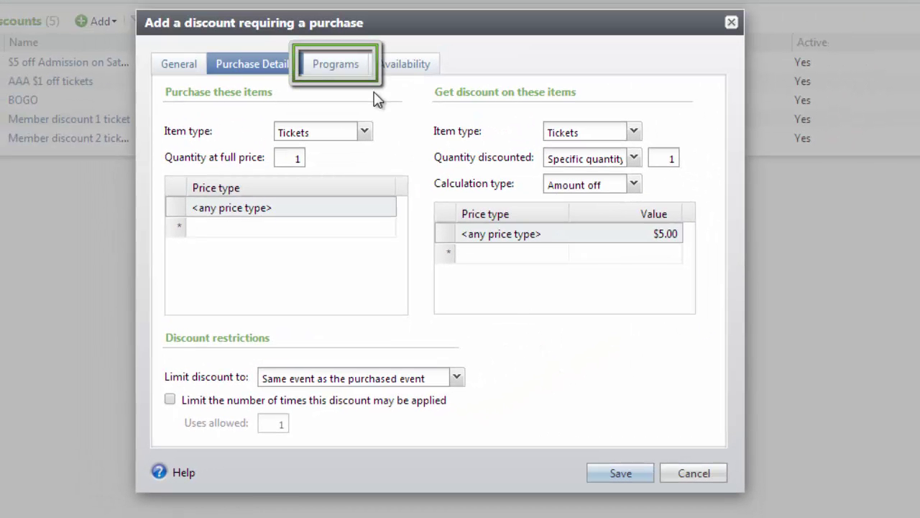
- Add the Admission program to the discount's Program grid
click(338, 64)
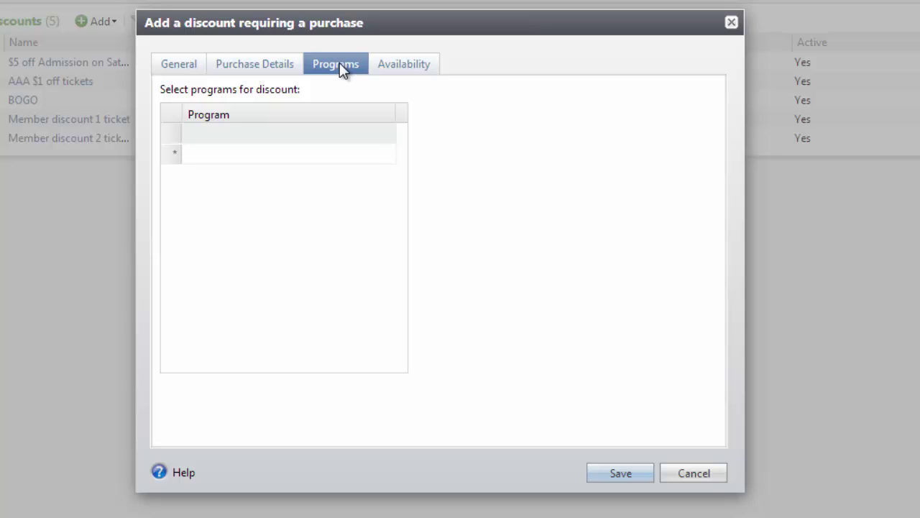
click(353, 133)
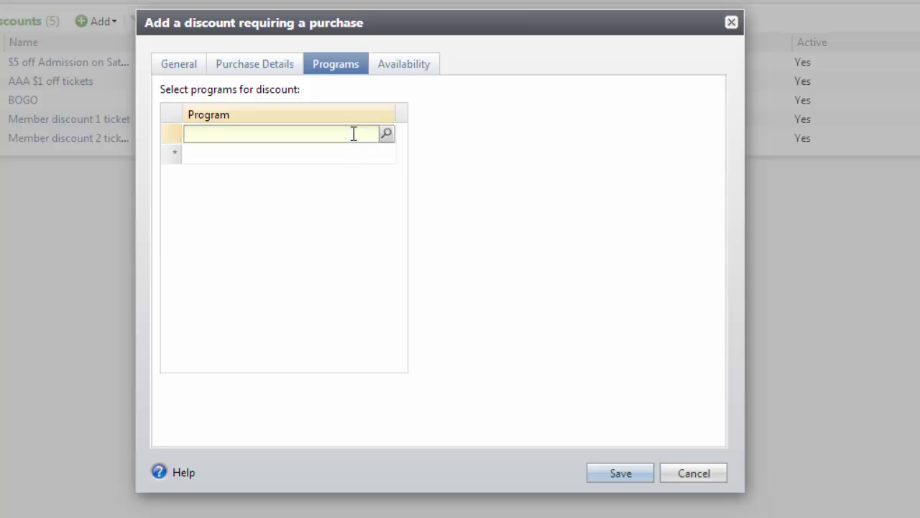
text(adm)
click(484, 180)
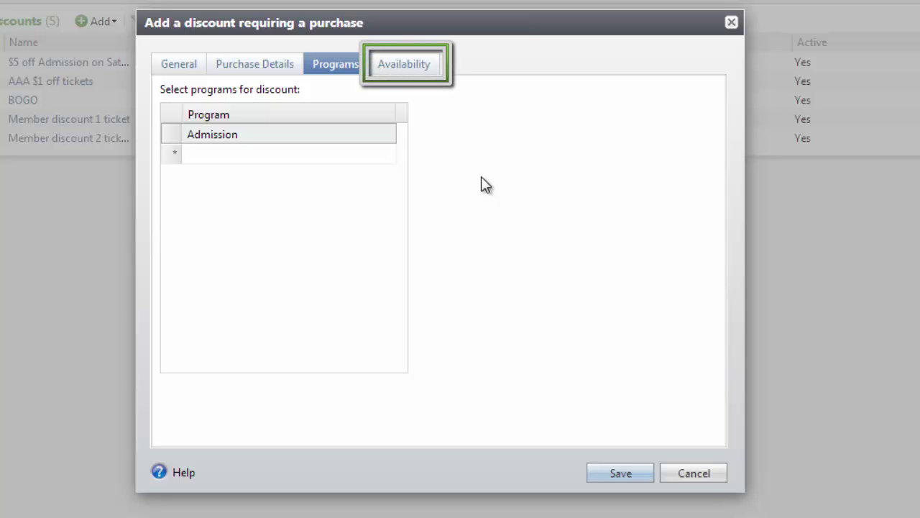
click(399, 69)
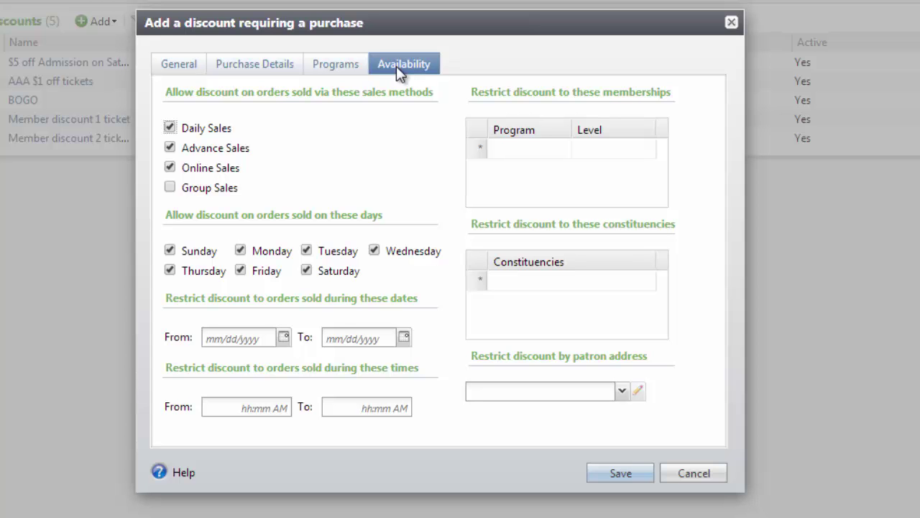
- Uncheck Sunday through Friday, leaving only Saturday, and save the discount
click(169, 250)
click(241, 252)
click(306, 251)
click(374, 250)
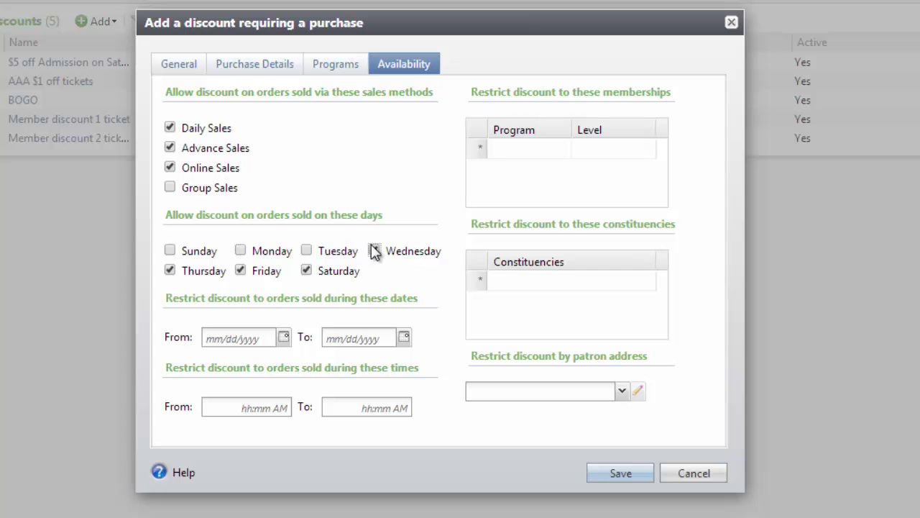
click(173, 271)
click(241, 270)
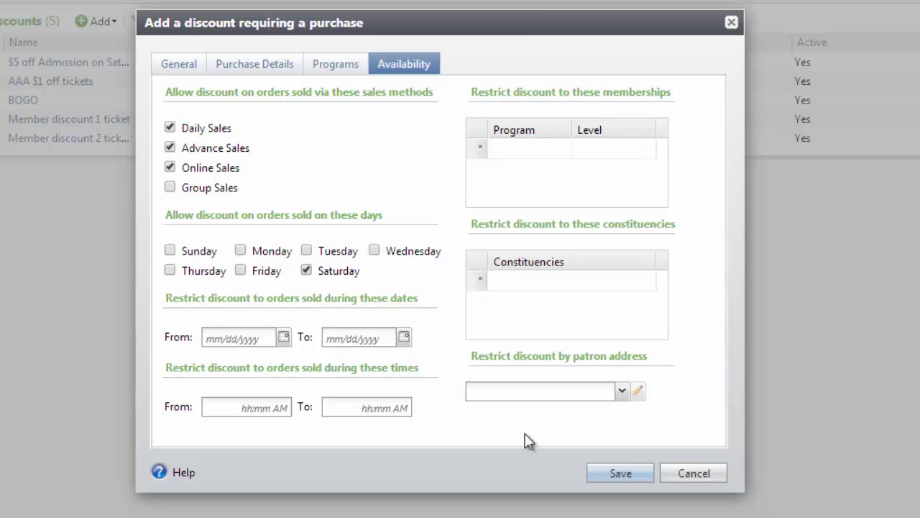
click(622, 474)
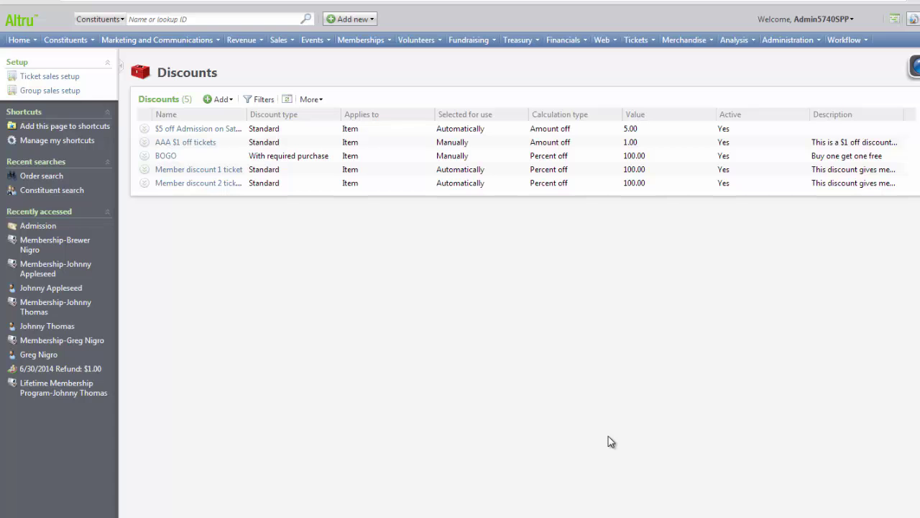
- Add quantity discount '10% off 10 or More Items': merchandise, Percent off, quantity 10, 10 percent
click(220, 99)
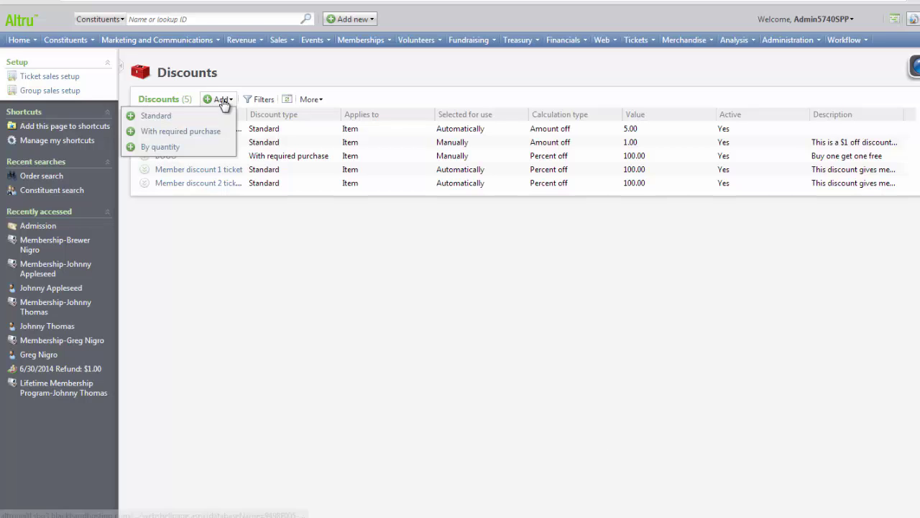
click(186, 148)
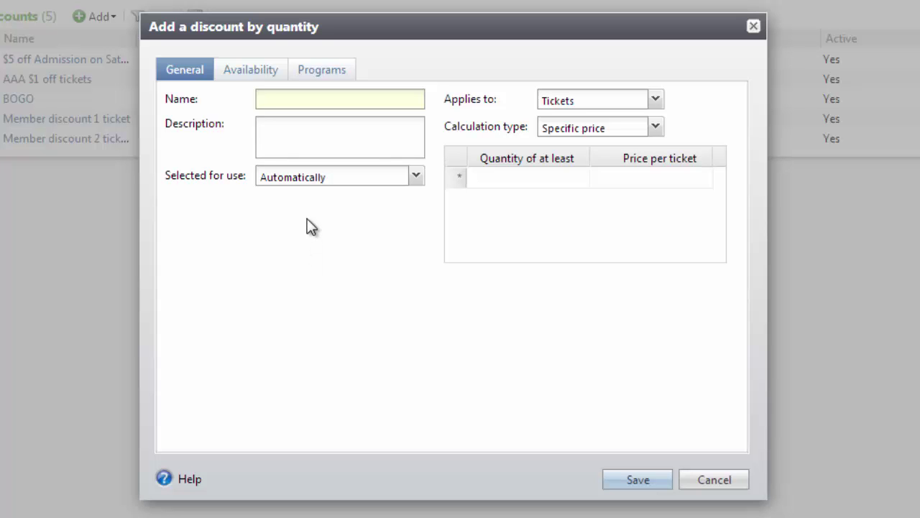
text(10% off 10 or More Items)
click(652, 98)
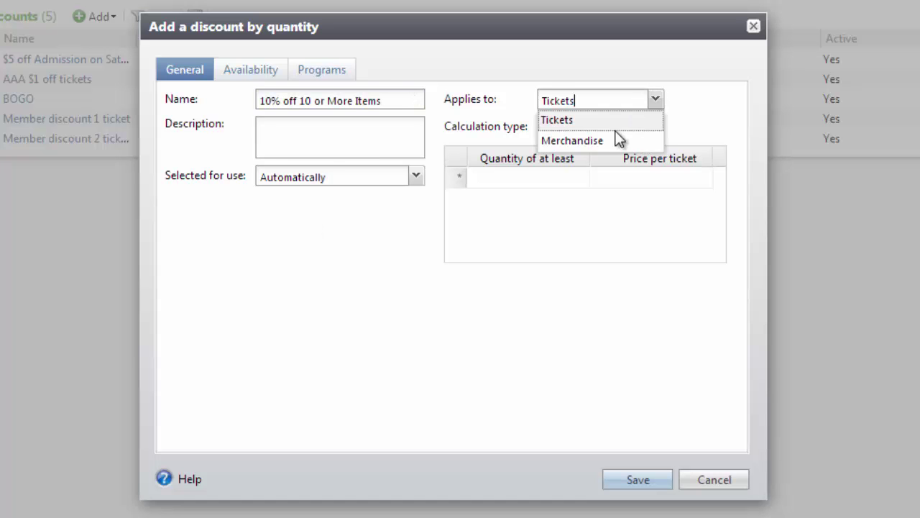
click(569, 140)
click(652, 126)
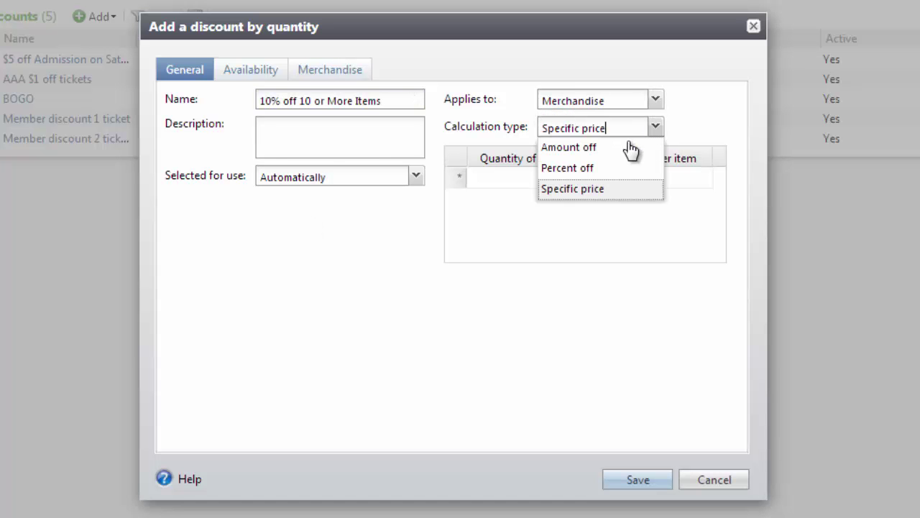
click(608, 167)
click(561, 180)
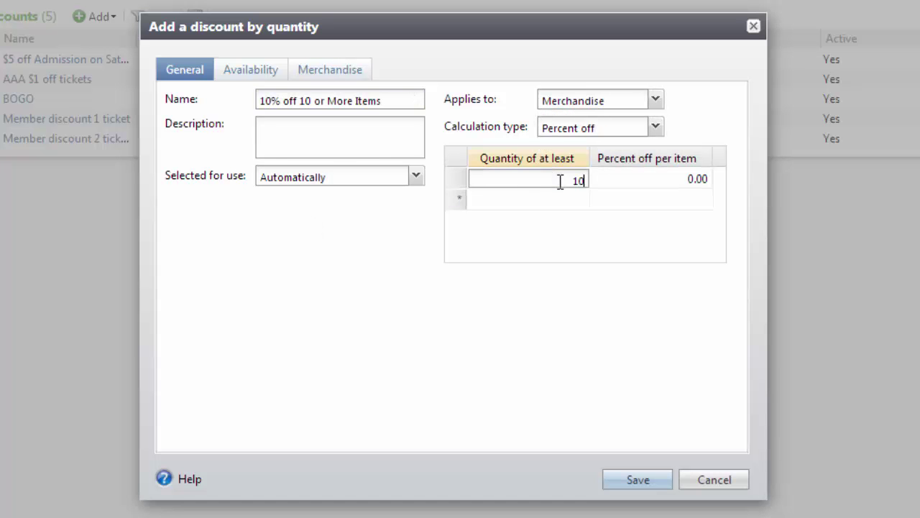
text(10)
key(Tab)
text(10)
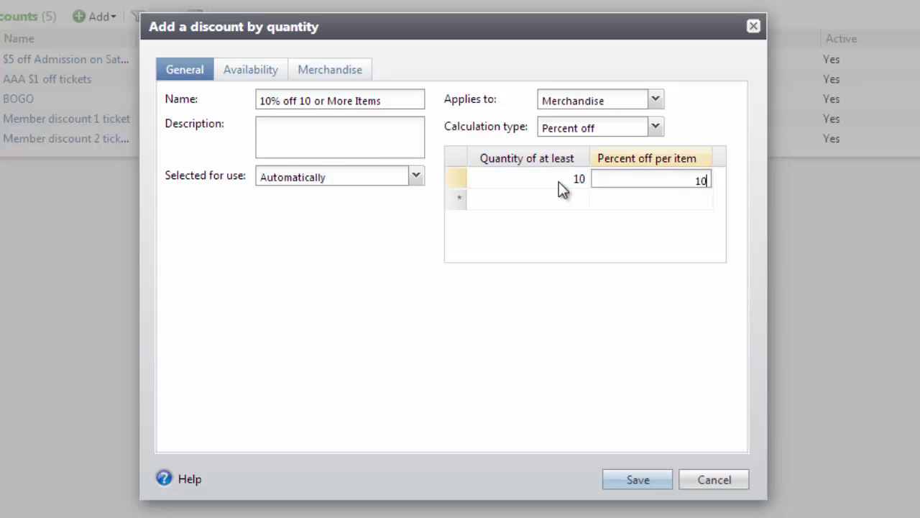
click(725, 117)
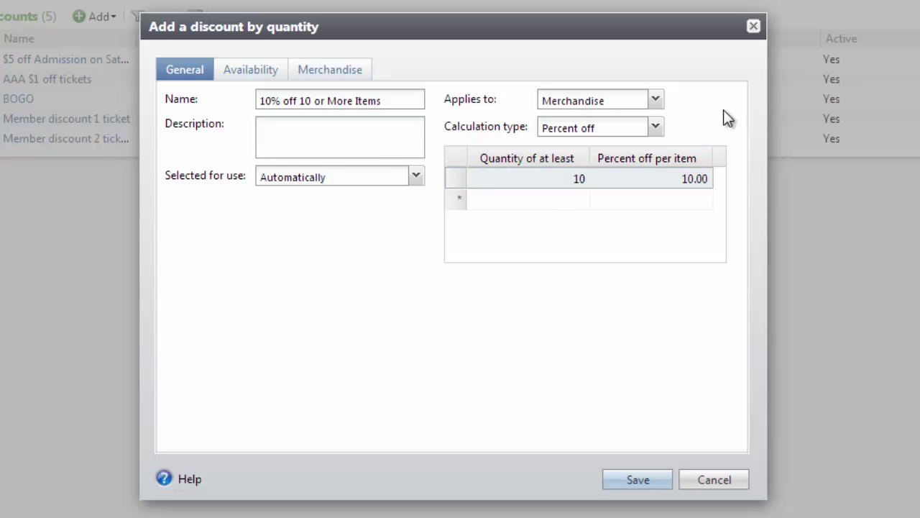
- Review the discount's availability, then show the merchandise Applies to options
click(268, 77)
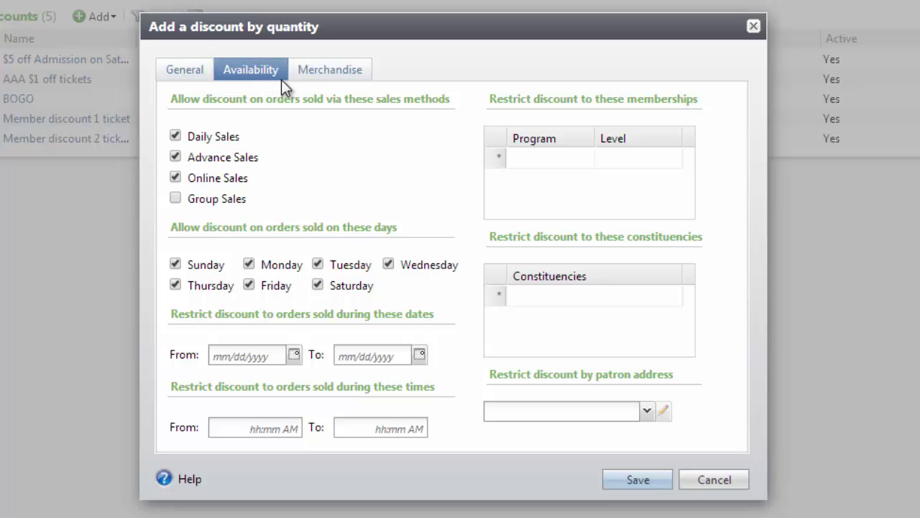
click(318, 70)
click(415, 101)
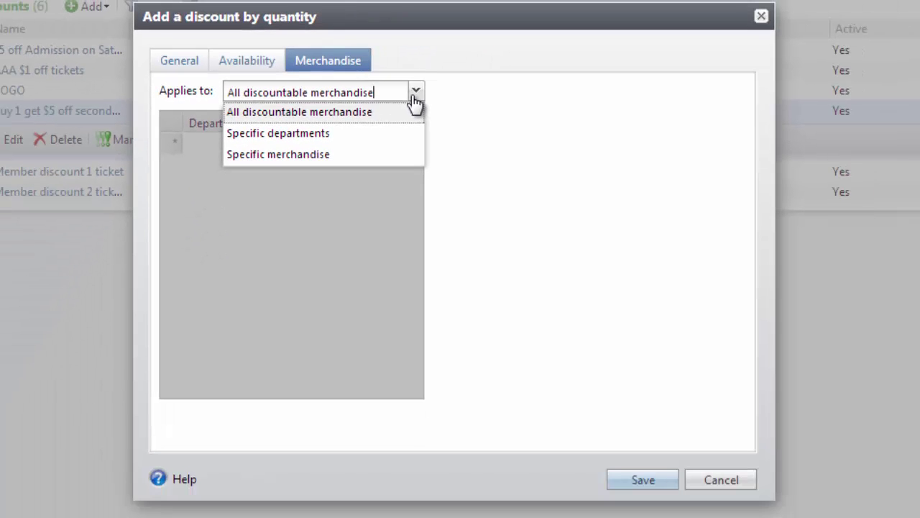
- Restrict the discount to the Apparel department and save it
click(384, 133)
click(388, 141)
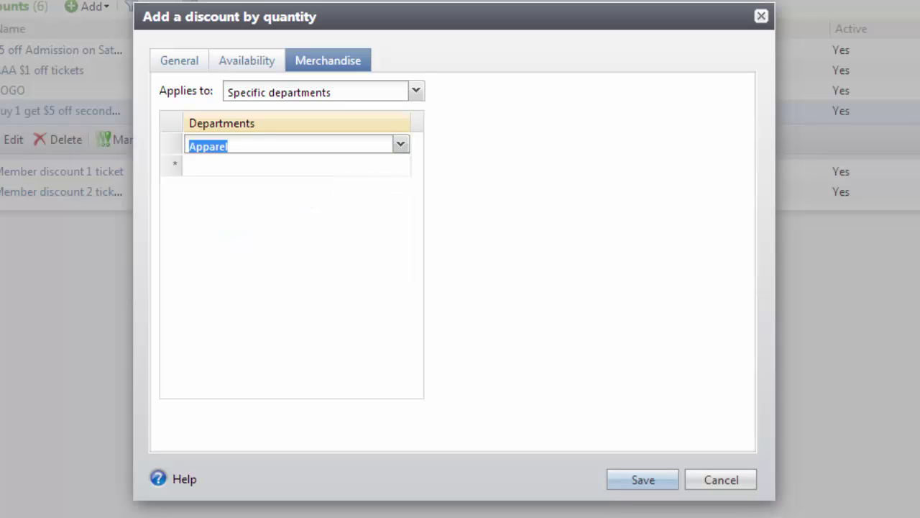
click(494, 180)
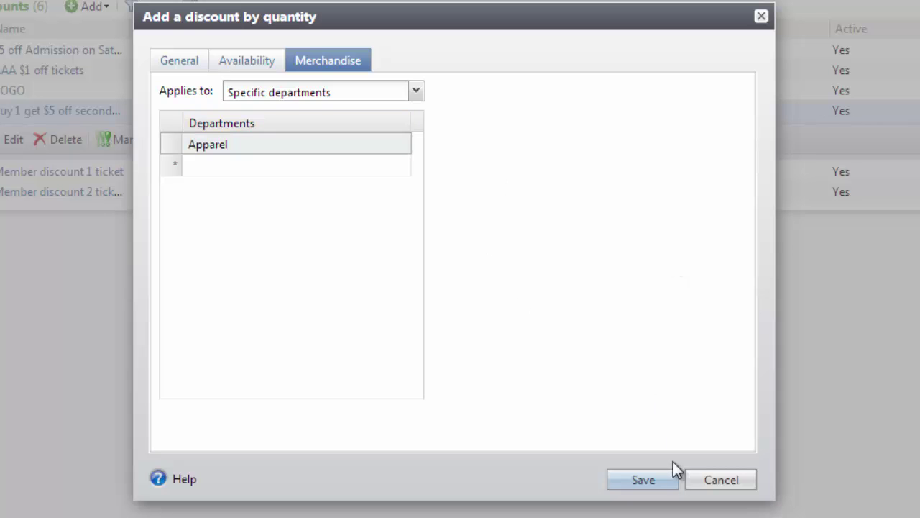
click(643, 479)
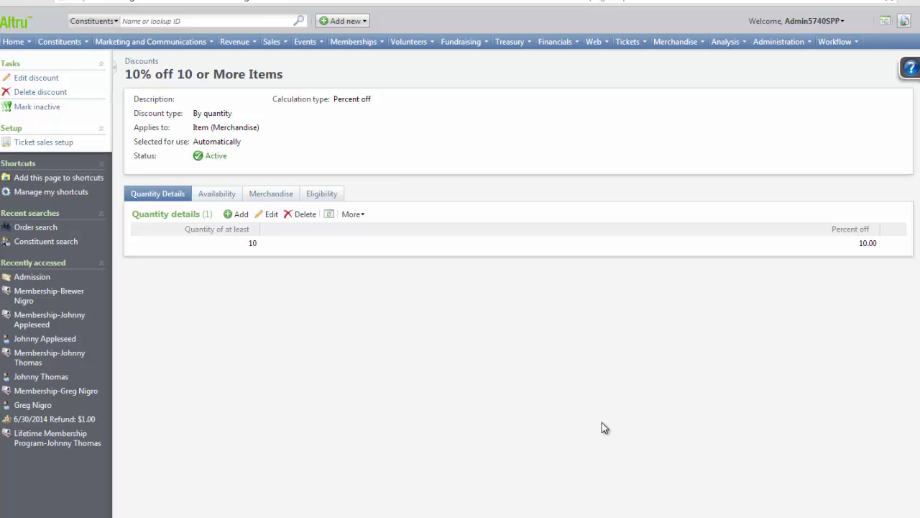
- From Tickets > Discounts and promotions > Membership promotions, add a new membership promotion
click(627, 42)
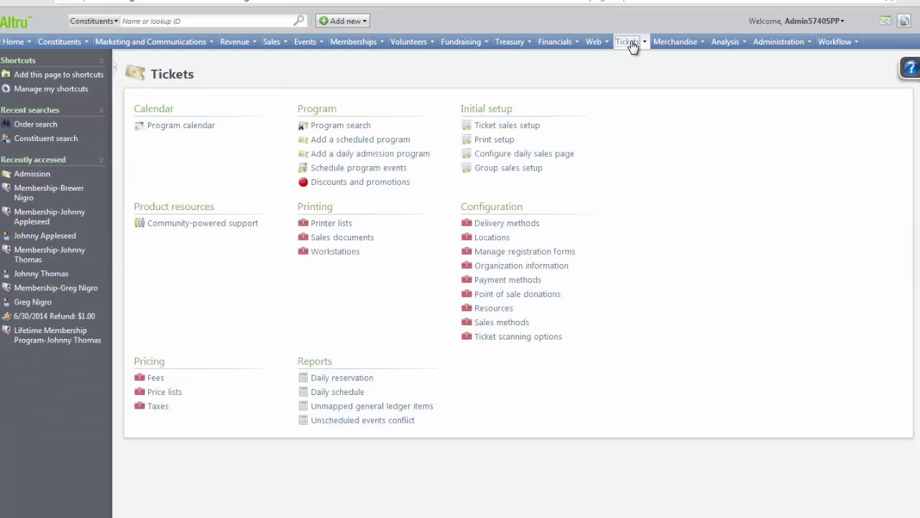
click(402, 184)
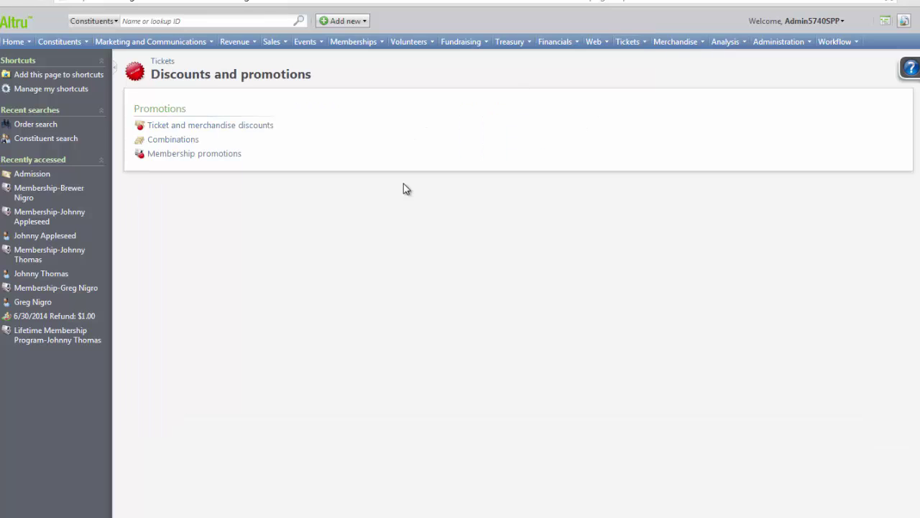
click(227, 157)
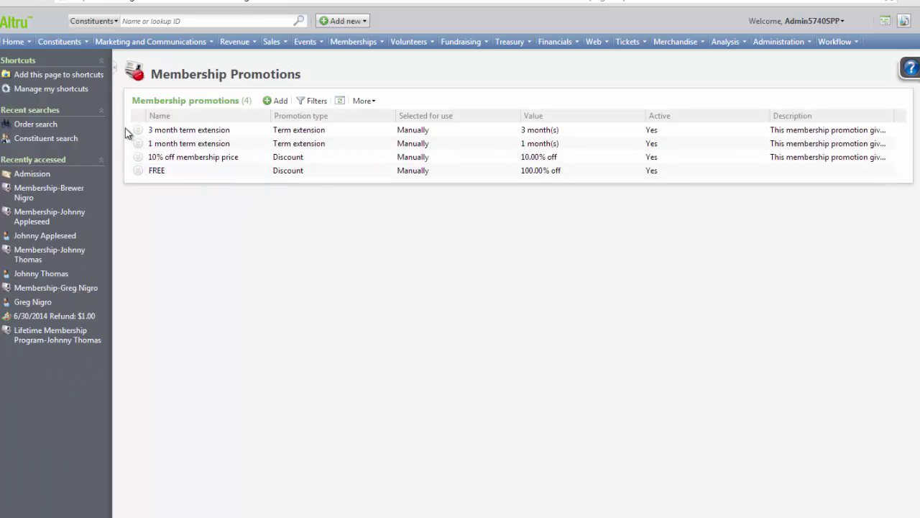
click(279, 103)
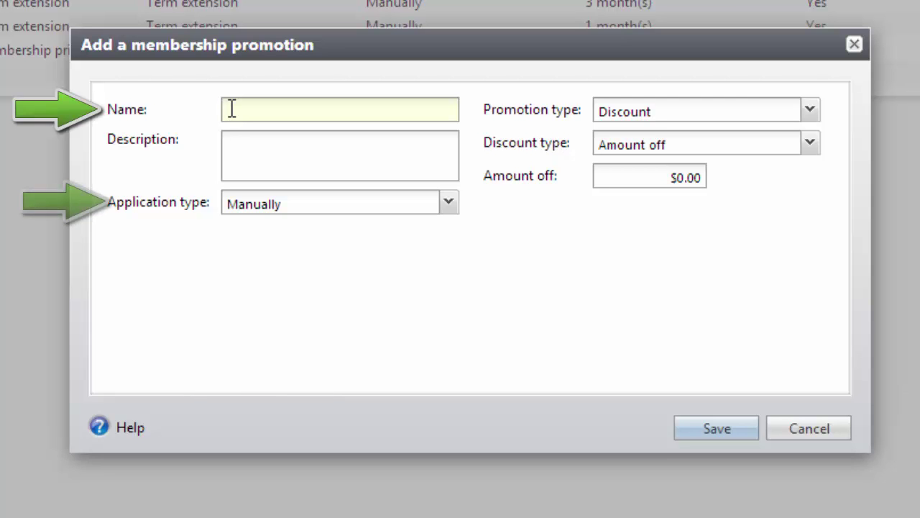
- Name the promotion '10% off Membership Price' and require the code 10Member
text(10%)
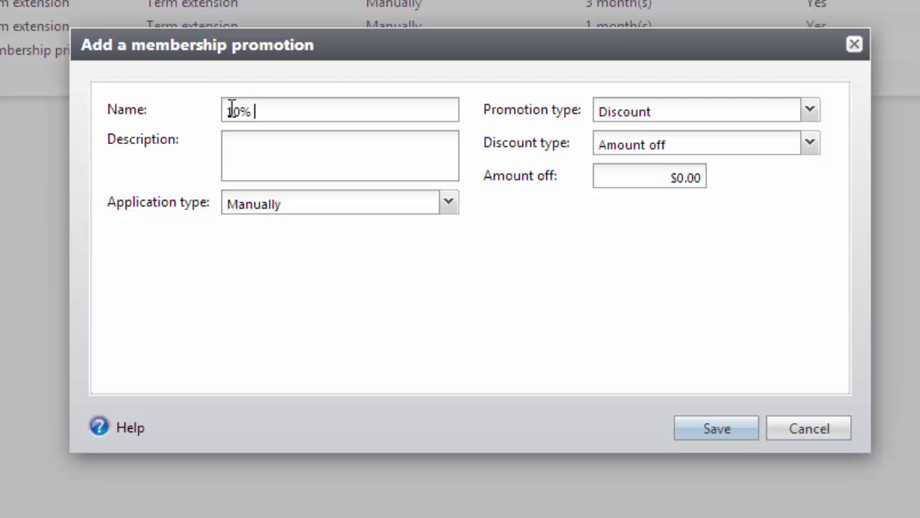
text( off Membership Price)
click(450, 204)
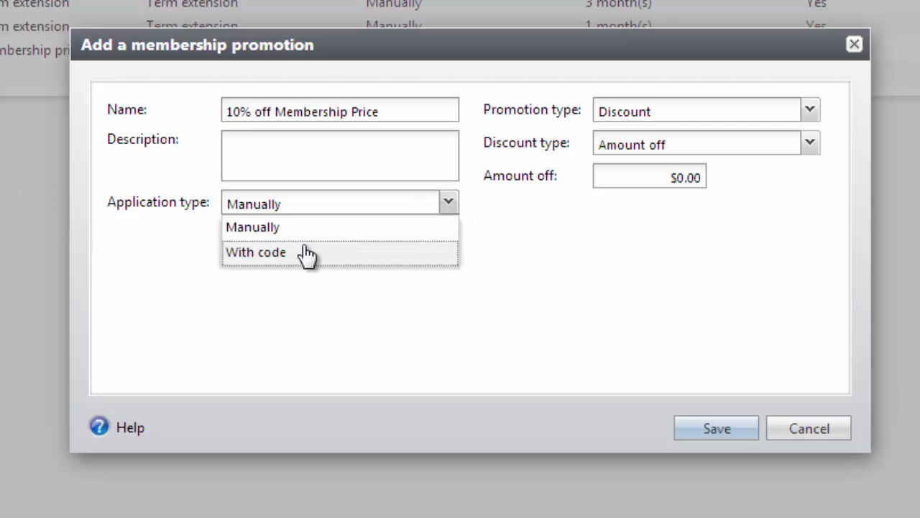
click(305, 253)
text(10Member)
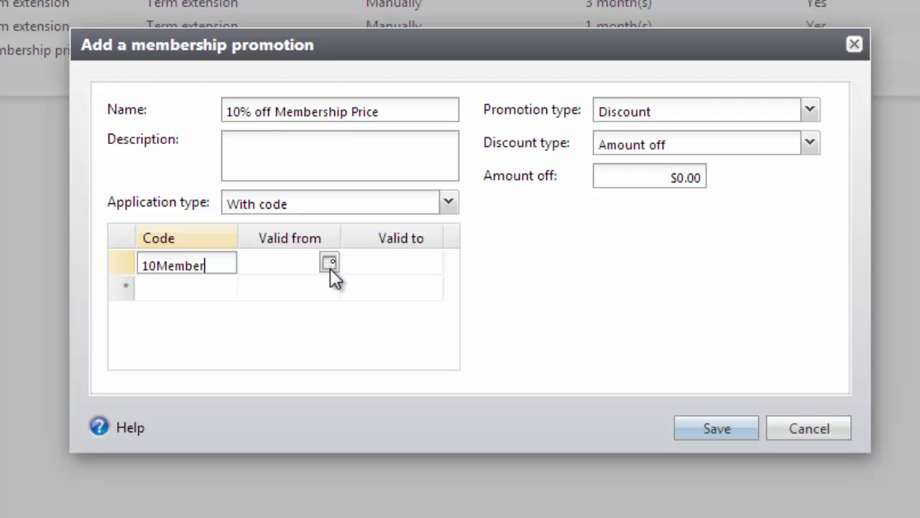
key(Tab)
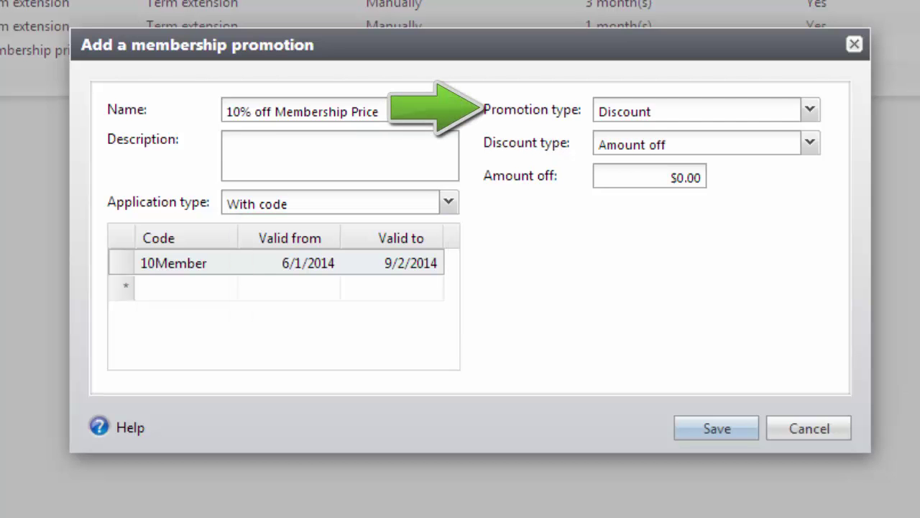
- Keep it a Discount, set Percent off to 10 percent, and save the promotion
click(810, 109)
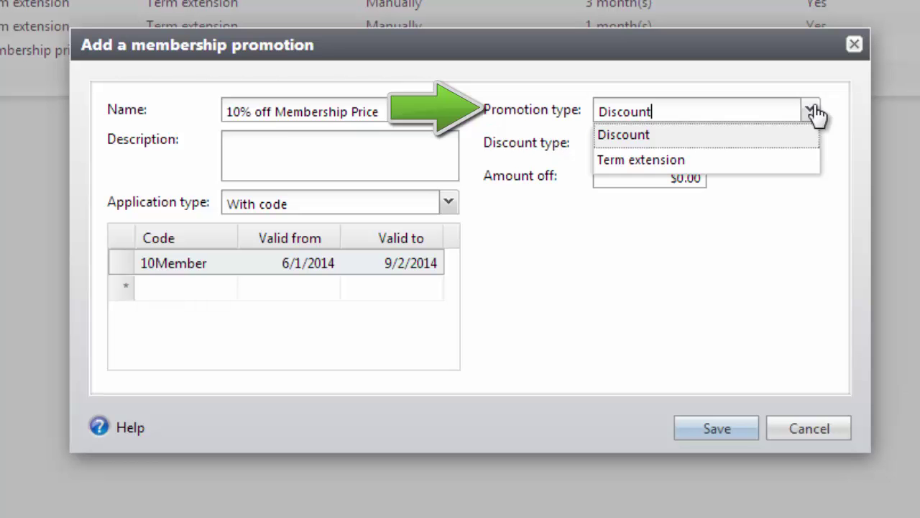
click(801, 135)
click(808, 148)
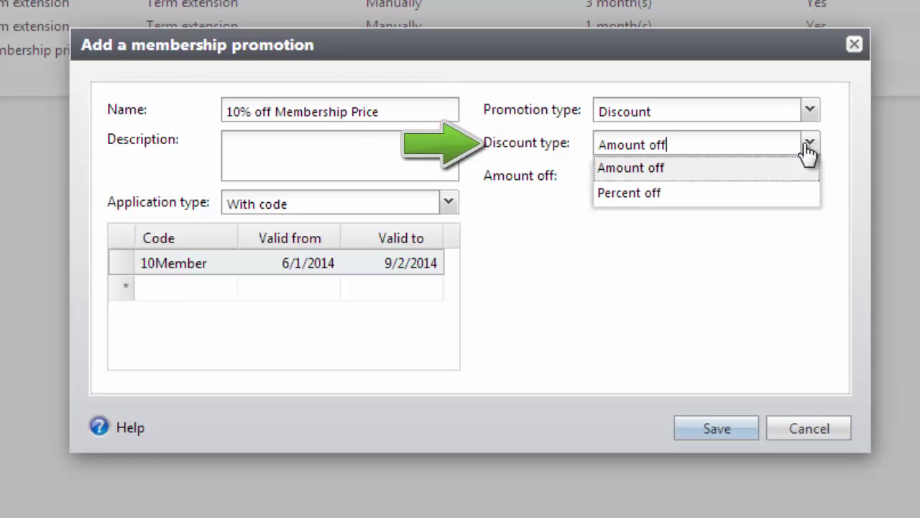
click(741, 194)
click(678, 178)
text(10.00)
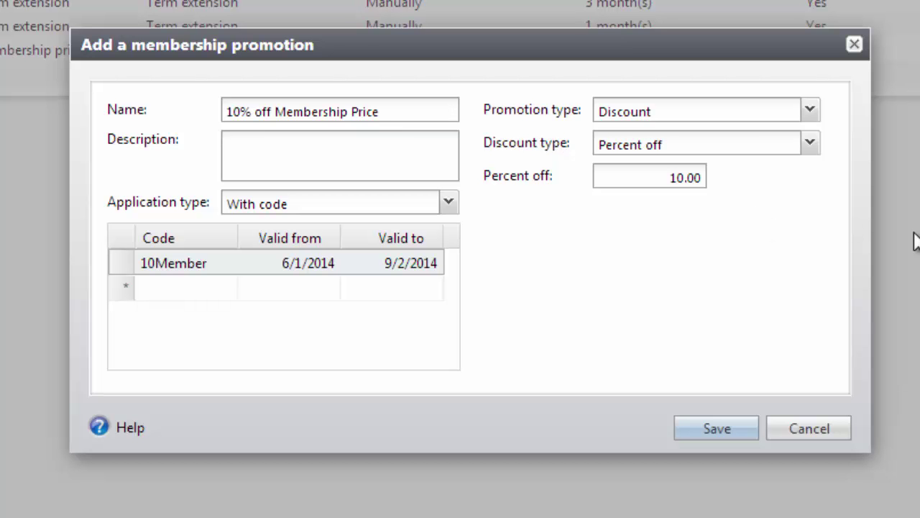
click(737, 427)
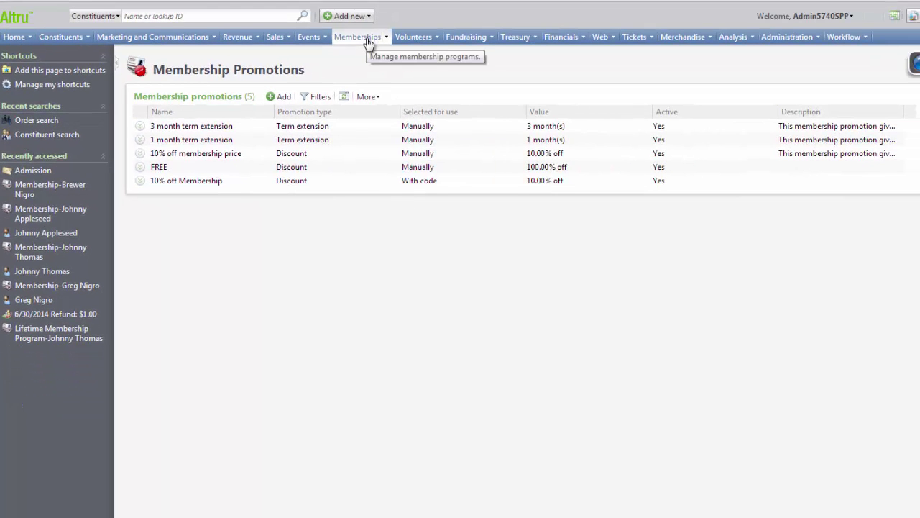
- Open the Membership program's Rules tab and edit its dues based levels
click(358, 37)
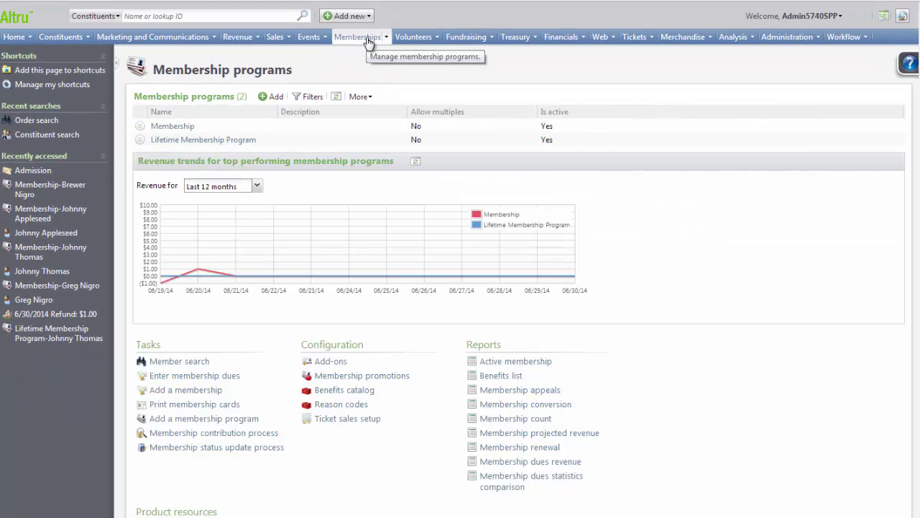
click(173, 127)
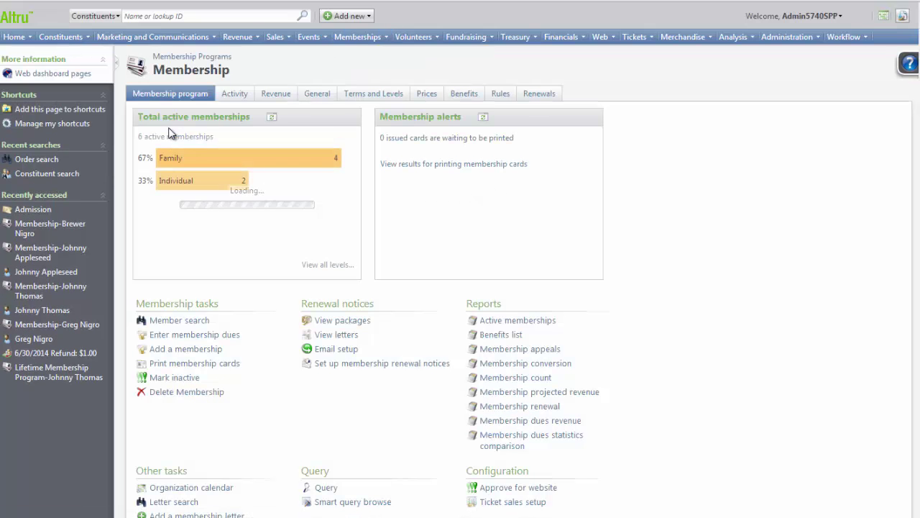
click(501, 95)
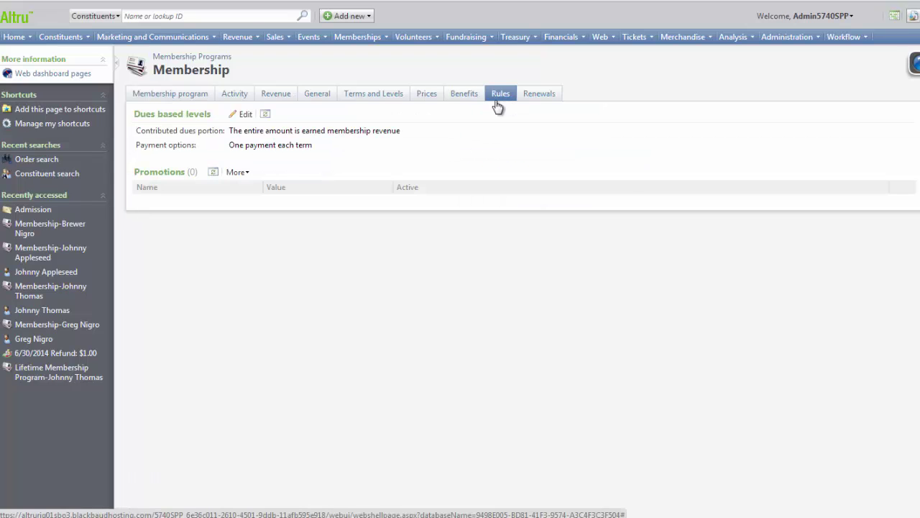
click(244, 115)
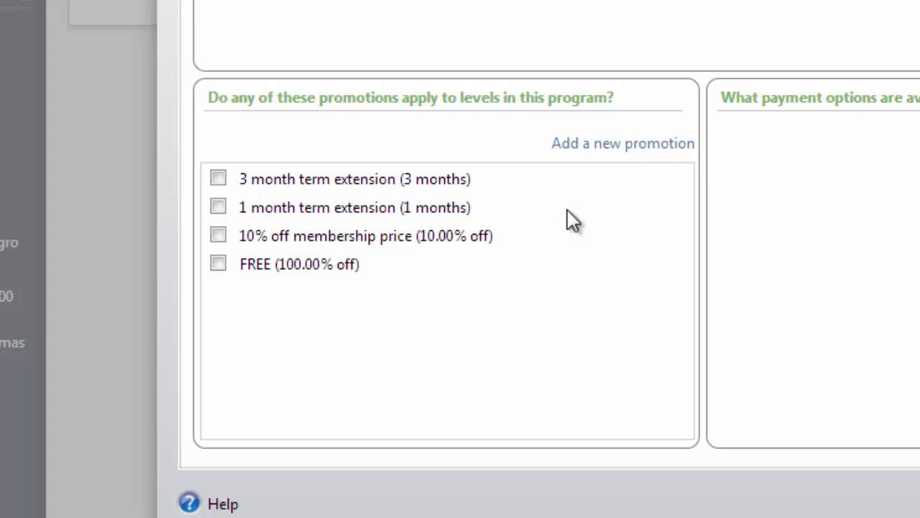
- Check the '3 month term extension' and 'FREE' promotions and save the rules
click(224, 181)
click(217, 266)
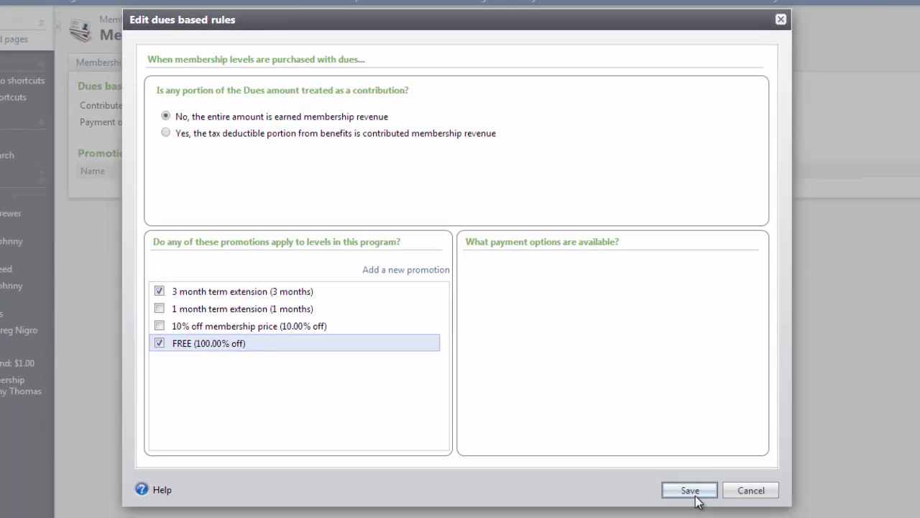
click(691, 491)
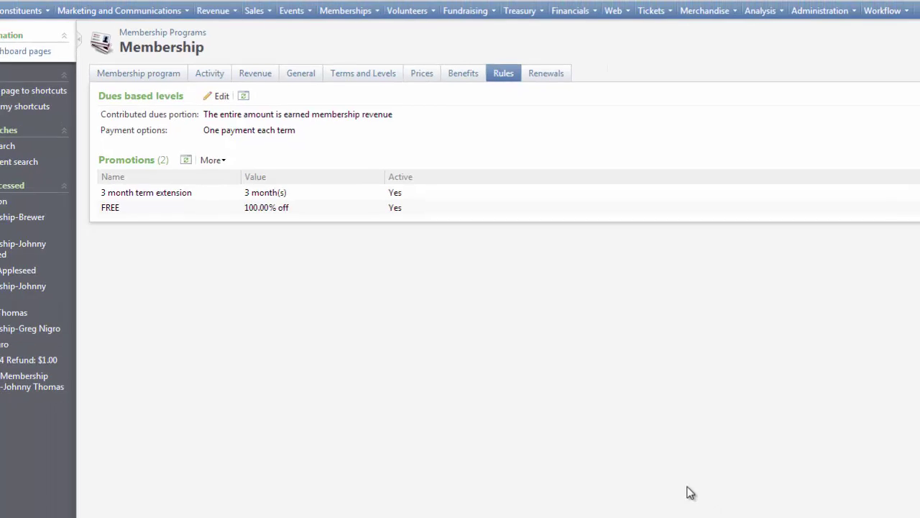